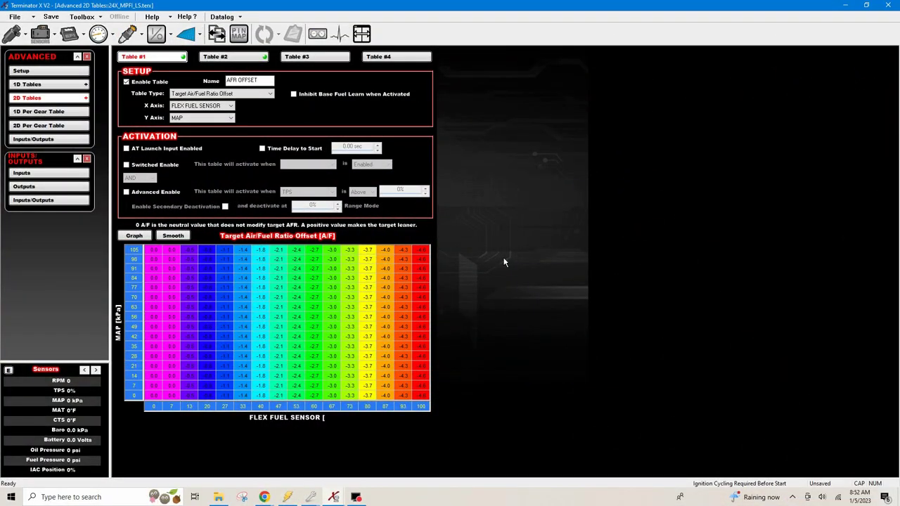
- Open the 1D Tables page and read the FLEX FUEL AE multiplier curve from -2.0 to 38.0
click(67, 86)
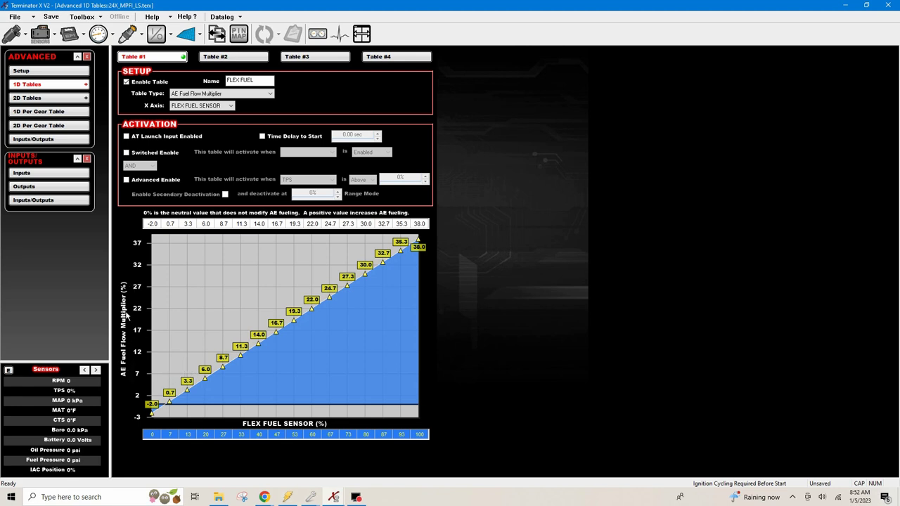
mouse_move(237, 359)
mouse_move(351, 286)
- Show 2D Table #2, FLEX FUEL FLOW AE multiplier versus flex sensor and fuel flow
click(50, 98)
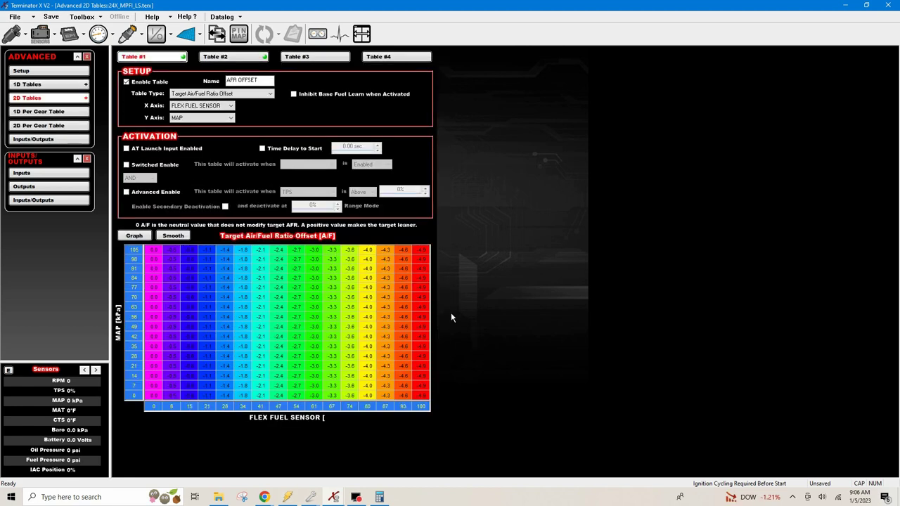
click(237, 60)
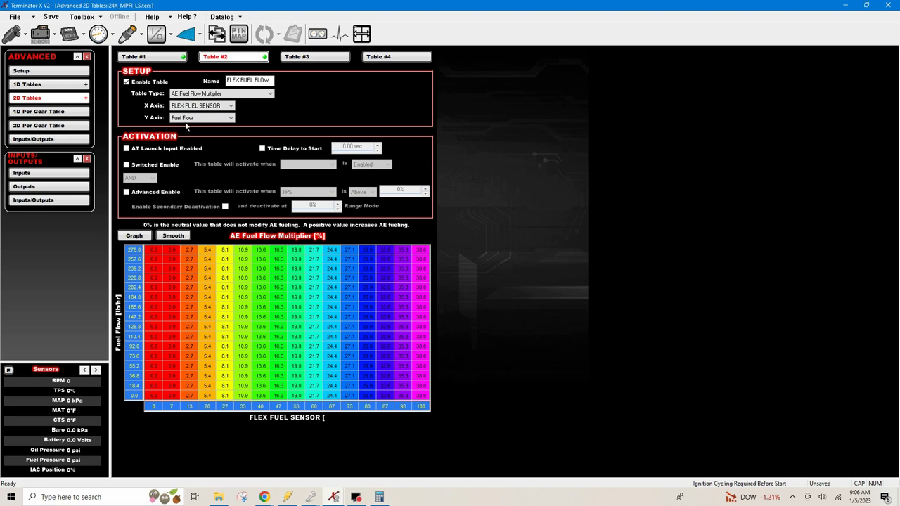
- Check the Y-axis input and return to the Table #1 AFR OFFSET table
click(190, 118)
click(154, 56)
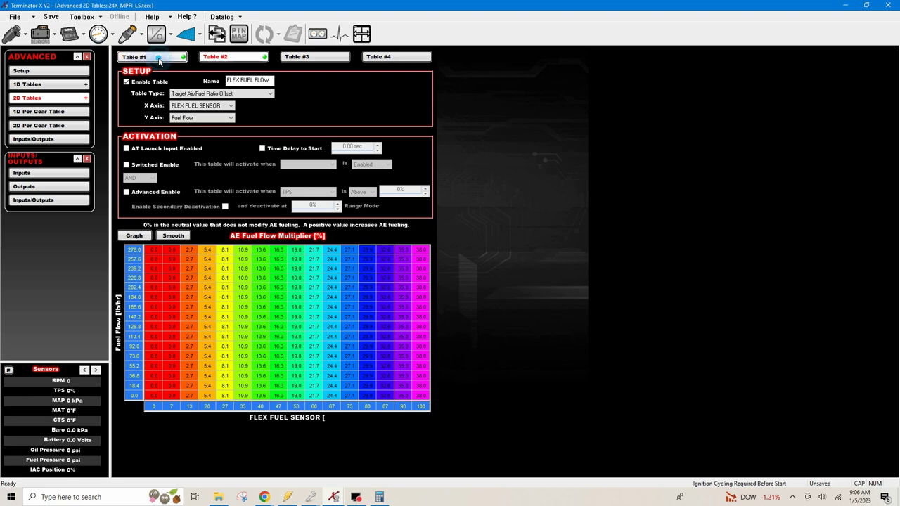
click(225, 57)
click(65, 86)
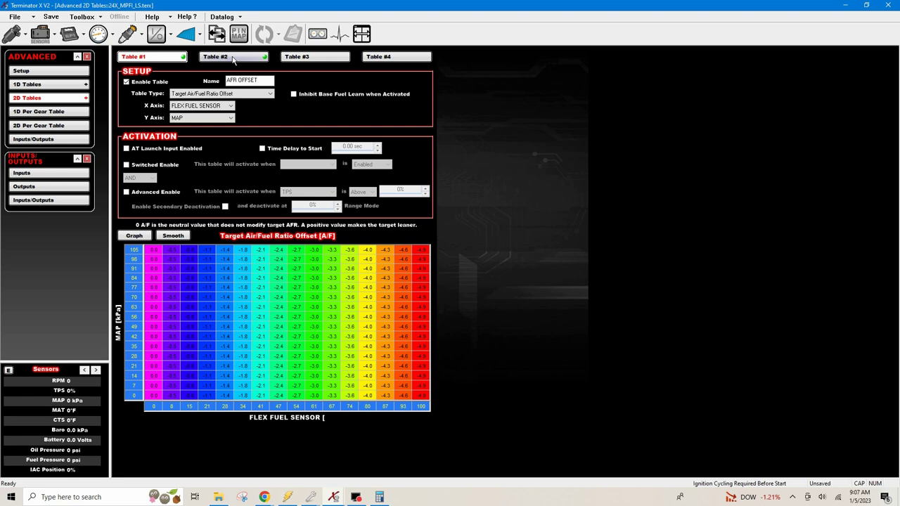
- Switch to Table #2 to show the FLEX FUEL FLOW multiplier across flex sensor and fuel flow
click(234, 59)
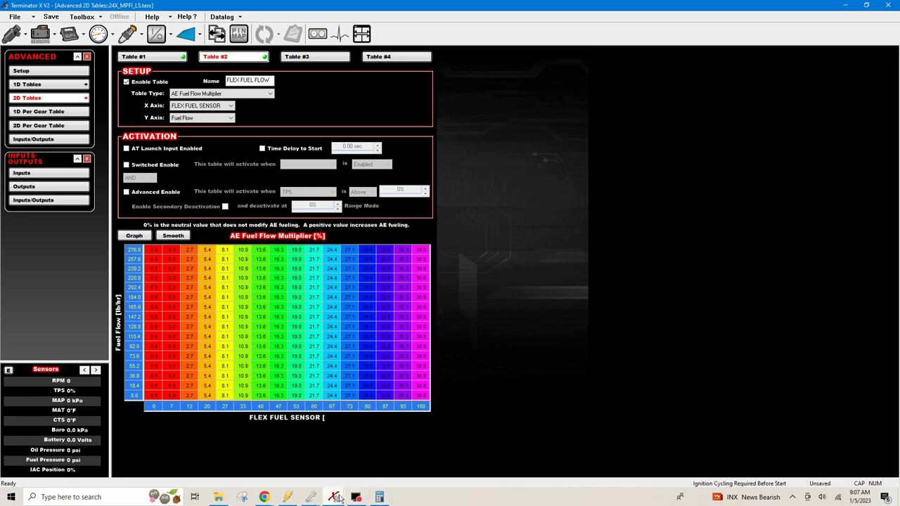
- Show the Base Fuel table converted to lb/hr fuel flow and check its peak near 275
mouse_move(341, 498)
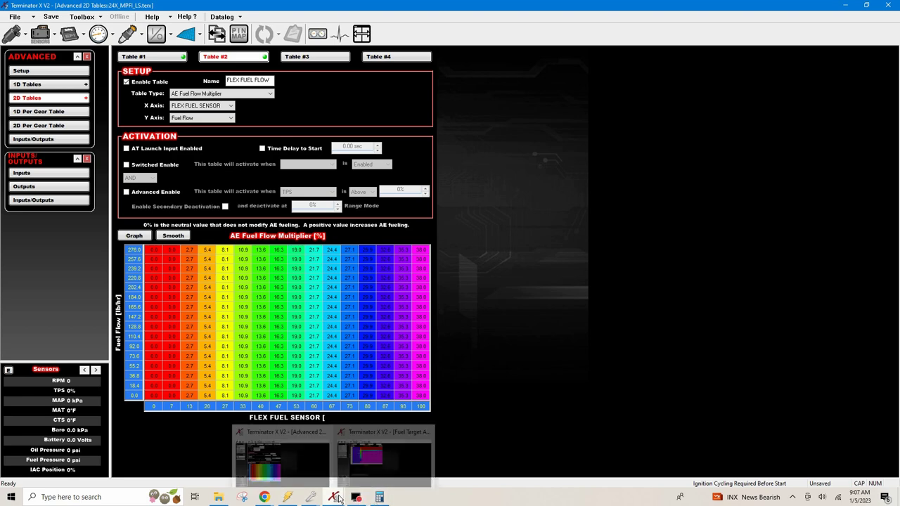
click(404, 464)
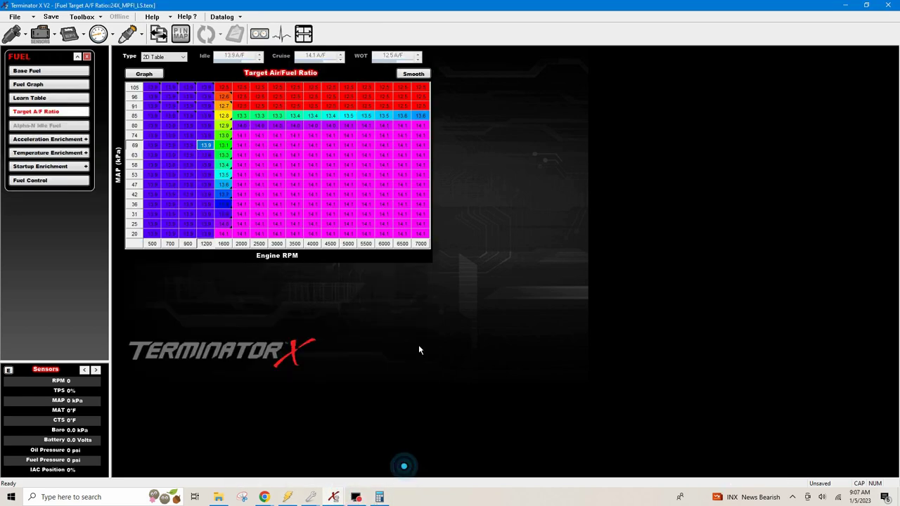
click(37, 71)
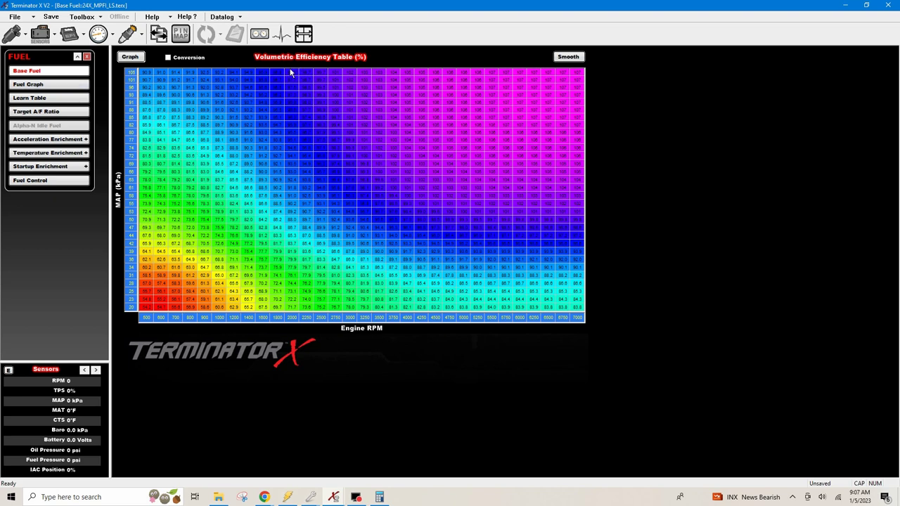
click(168, 57)
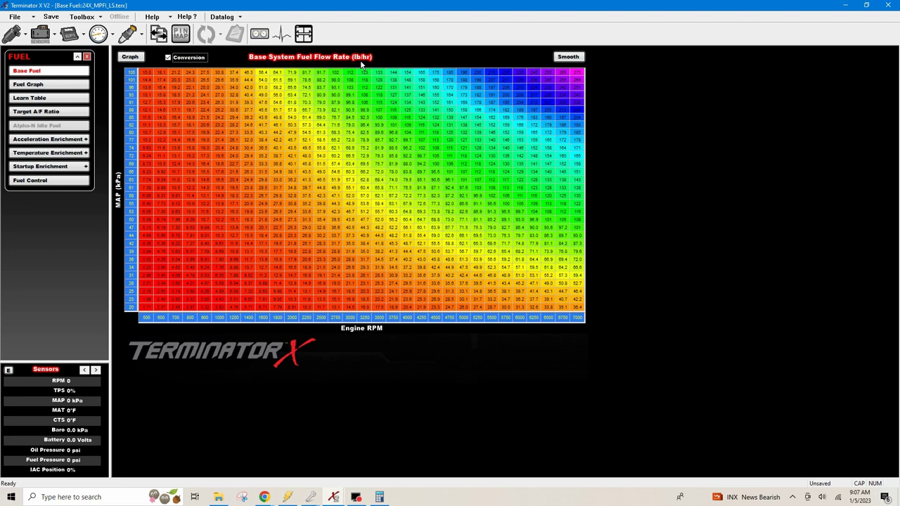
click(577, 73)
drag(389, 71, 577, 132)
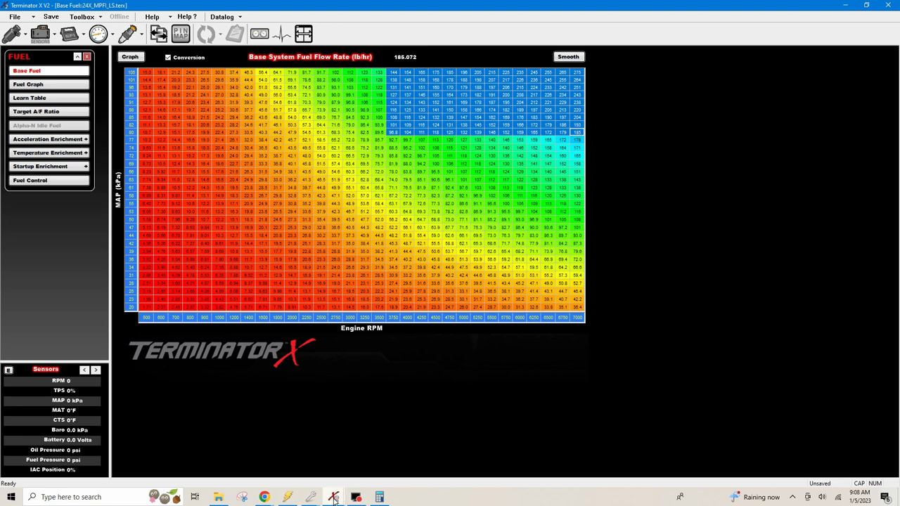
mouse_move(335, 498)
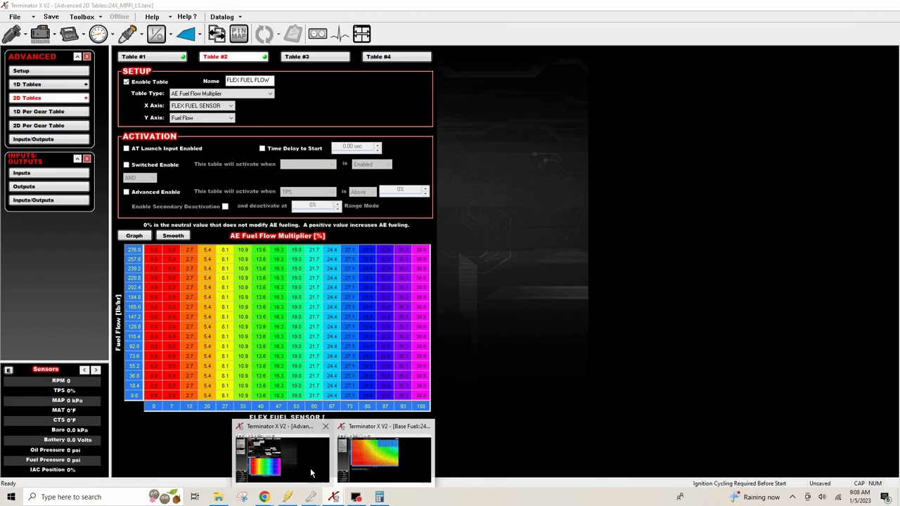
- Return to the FLEX FUEL FLOW table and select blocks of its multiplier cells
click(310, 472)
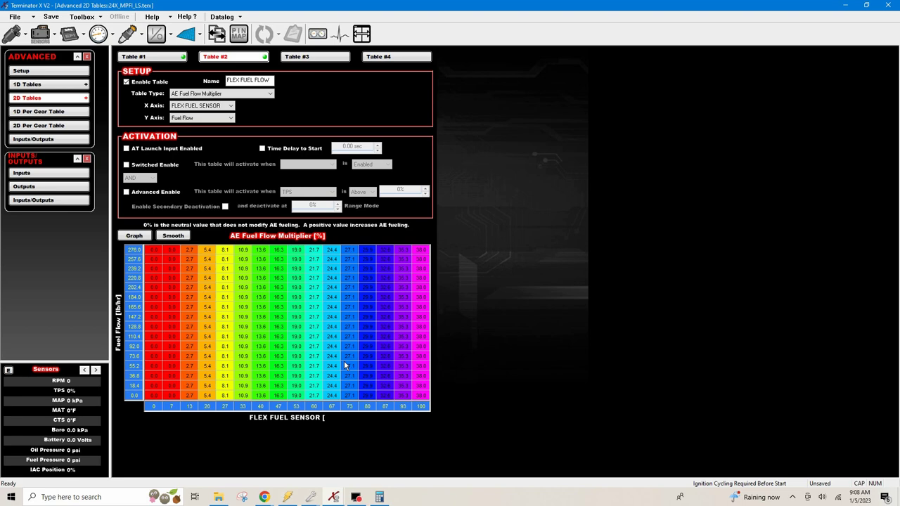
drag(154, 386, 380, 301)
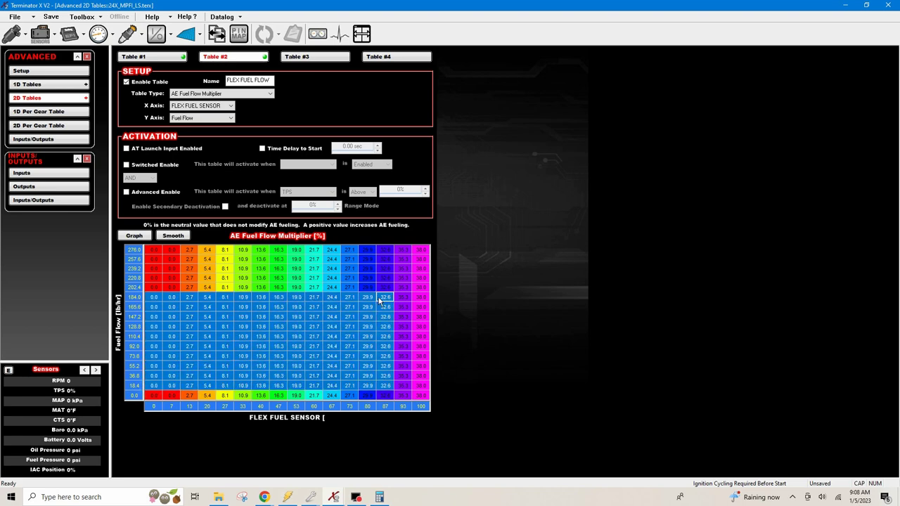
drag(177, 394, 403, 269)
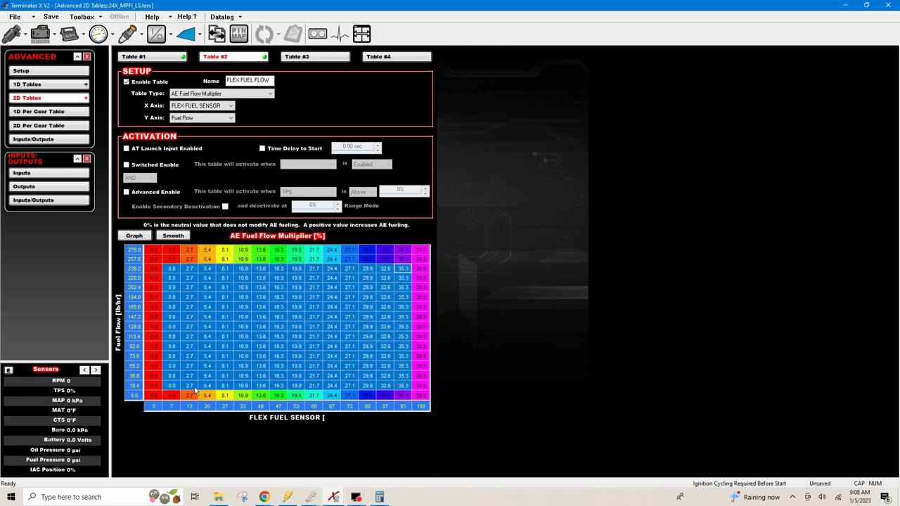
click(147, 398)
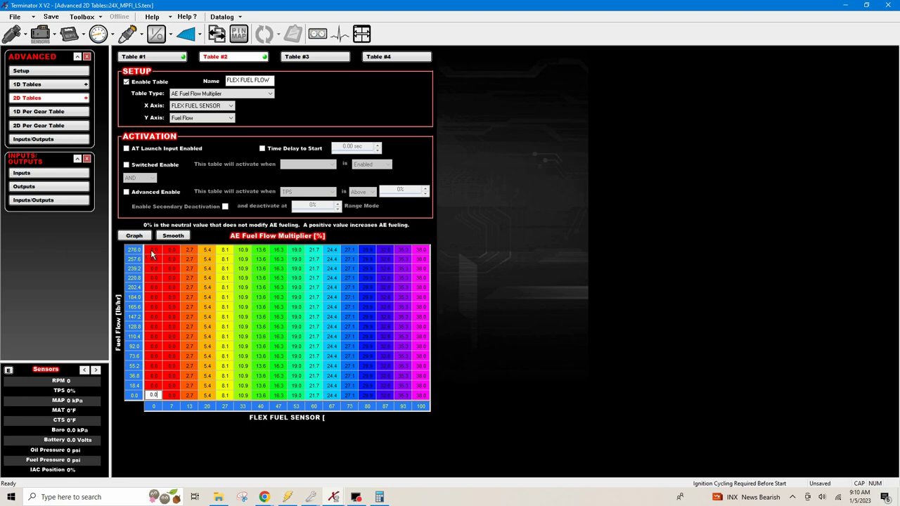
- Set nearly every cell of the multiplier table to 0
drag(153, 250, 422, 399)
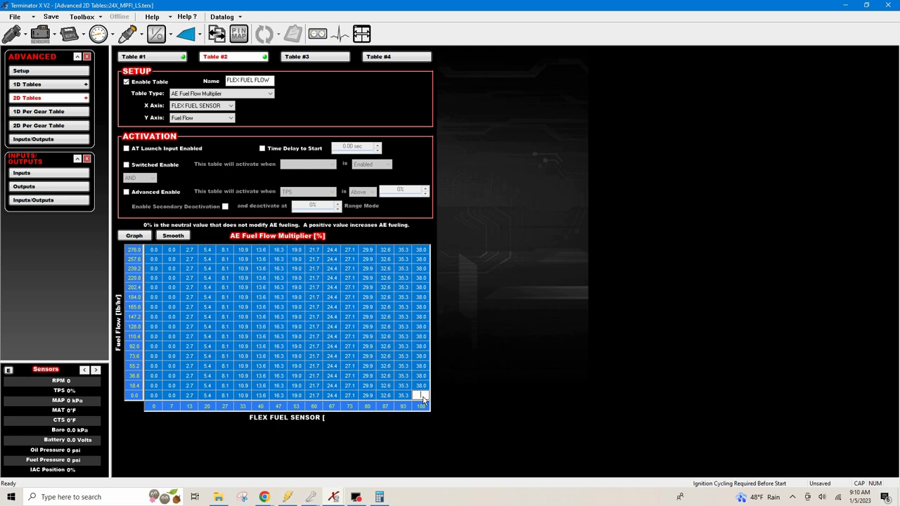
text(0)
key(Return)
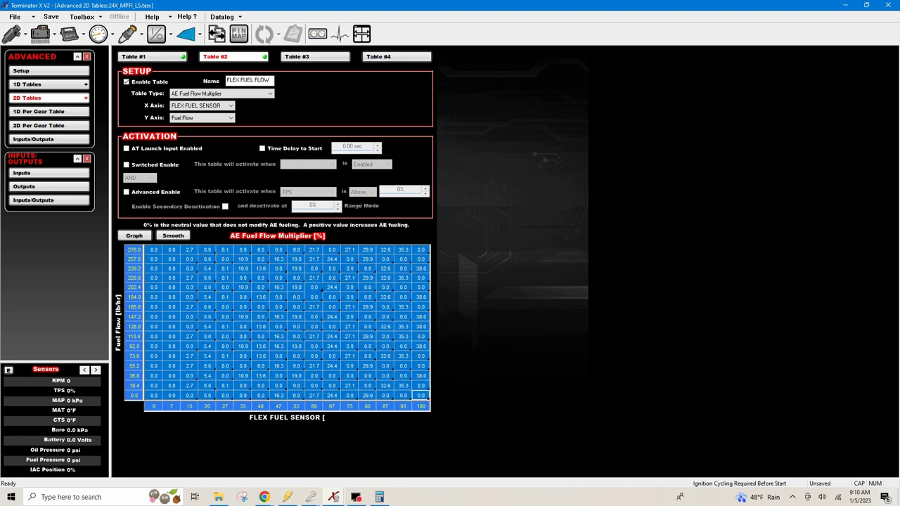
- Select the whole 100% flex column for editing
click(420, 249)
drag(425, 324, 425, 398)
click(425, 397)
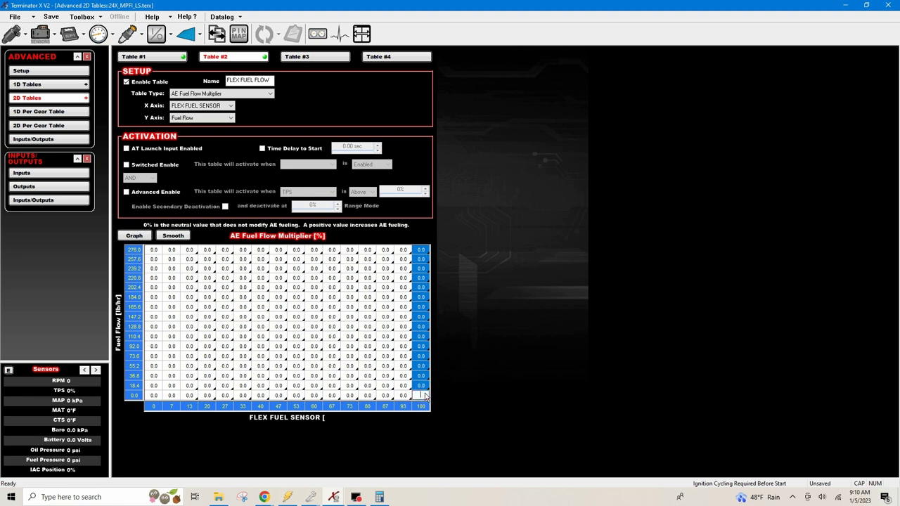
- Enter 38.0 down the 100 column and change the flex axis value 7 to 8
text(38.0)
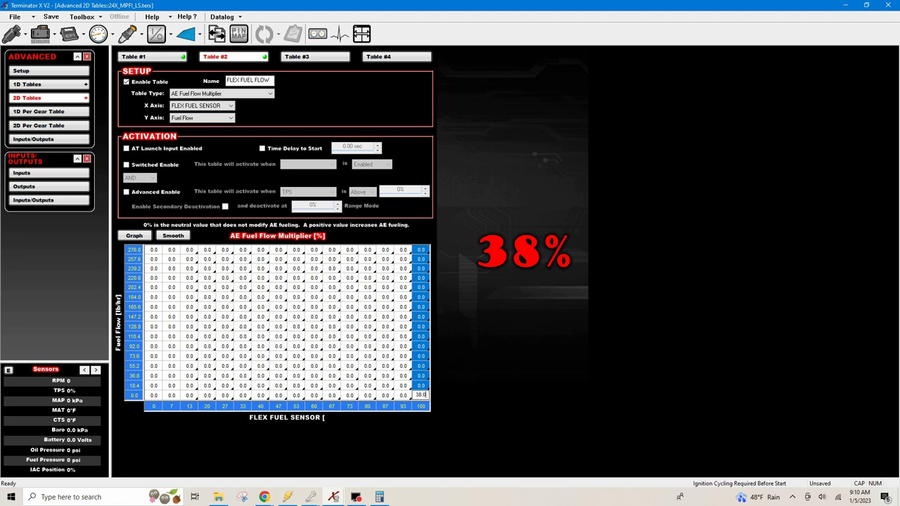
key(Return)
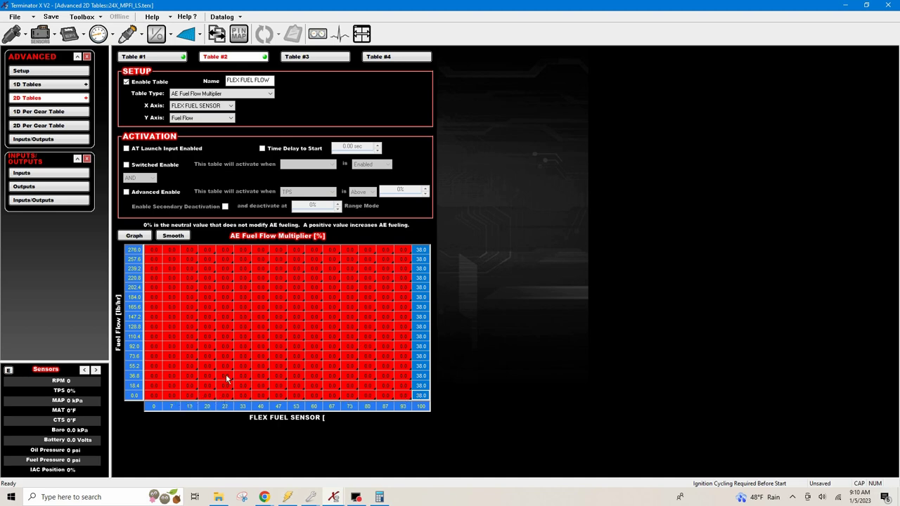
click(174, 408)
double_click(174, 408)
text(8)
click(184, 409)
- Respace the flex axis evenly from 8 to 100 with Fill Row Values and select the 8% column
click(332, 407)
click(416, 406)
right_click(422, 409)
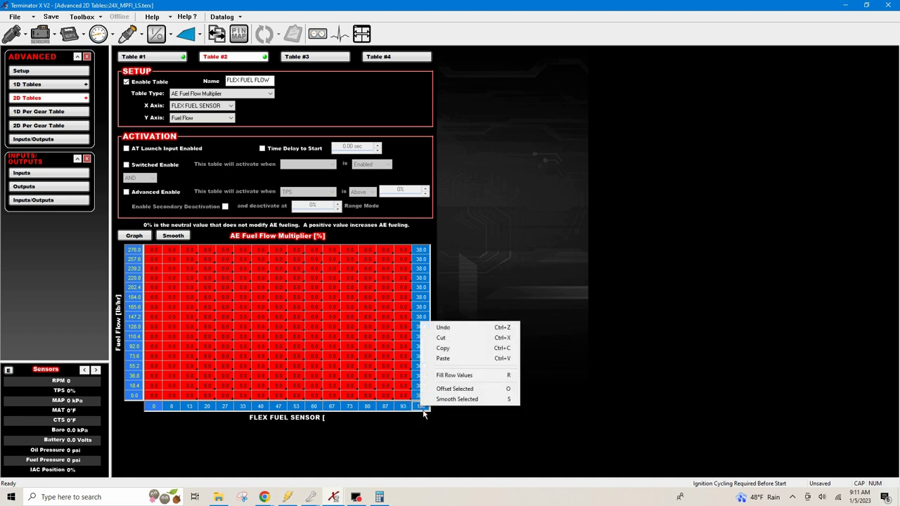
click(478, 377)
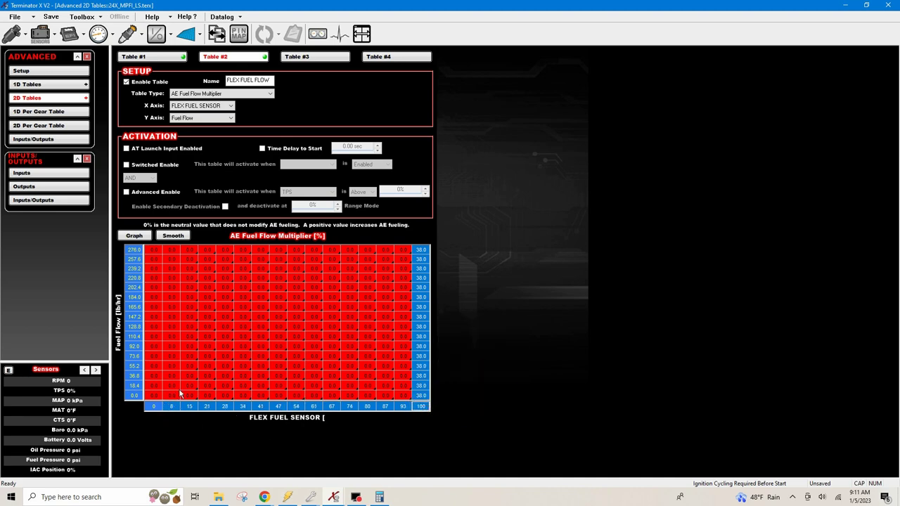
drag(172, 403, 170, 258)
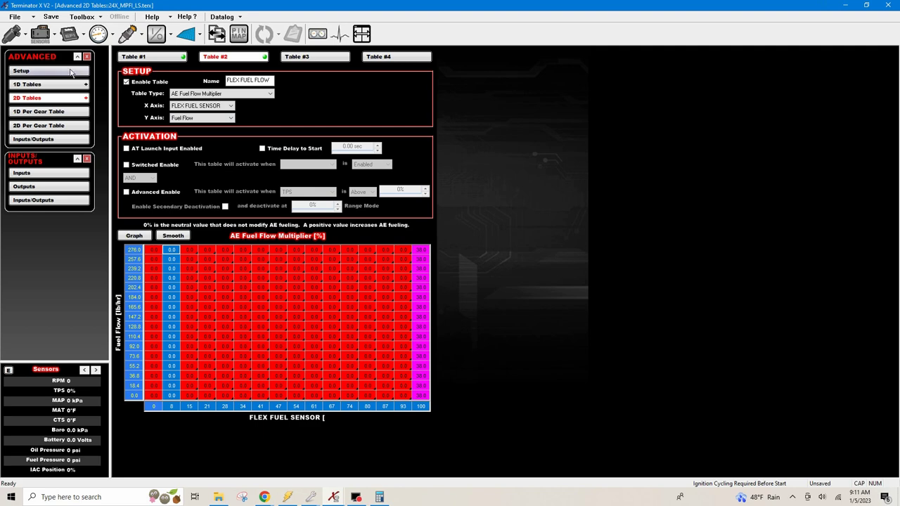
- Check the 1D FLEX FUEL multiplier curve, then return to 2D Table #1, AFR OFFSET
click(42, 84)
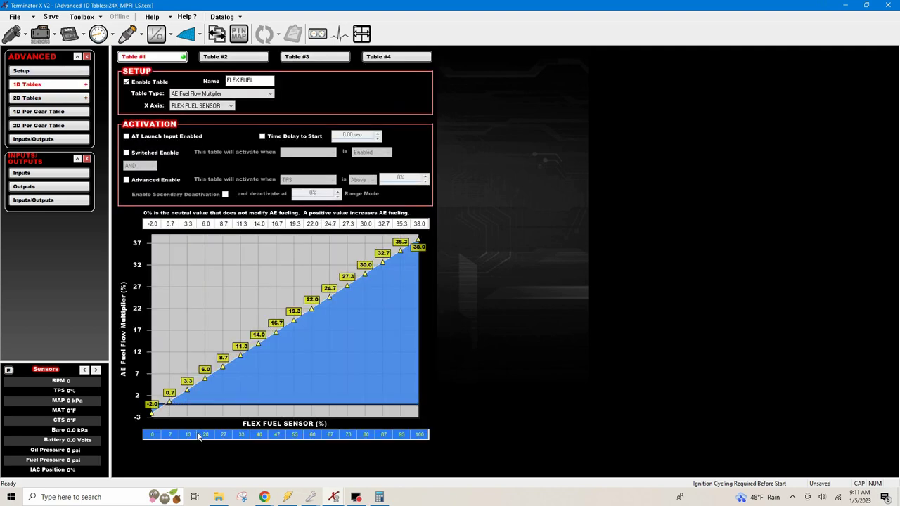
click(336, 499)
click(380, 460)
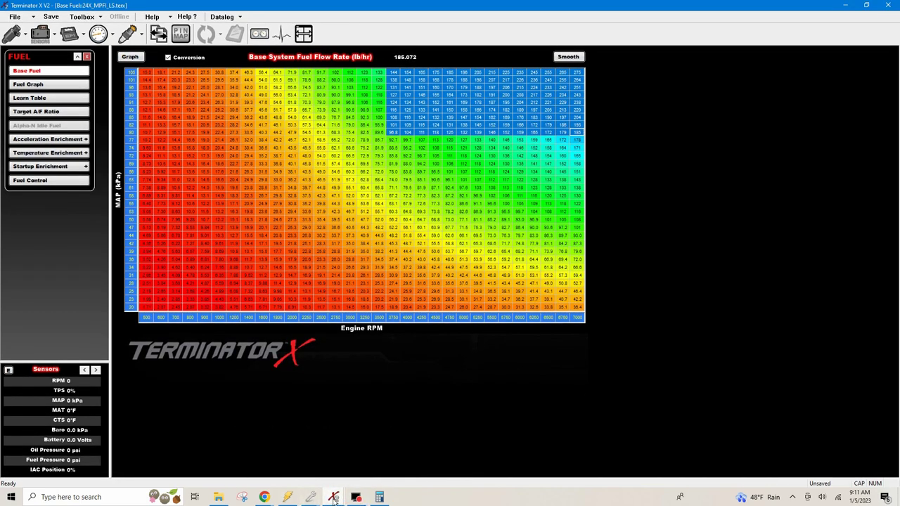
mouse_move(334, 499)
click(297, 477)
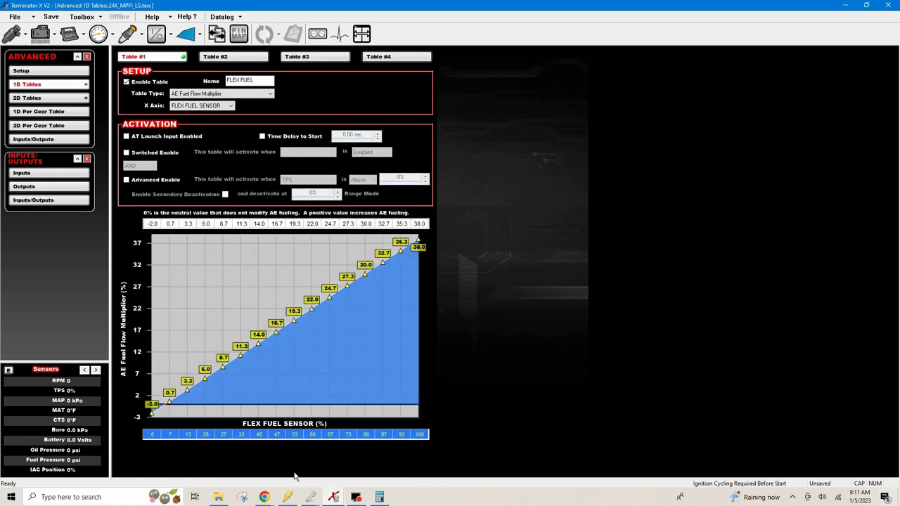
click(44, 100)
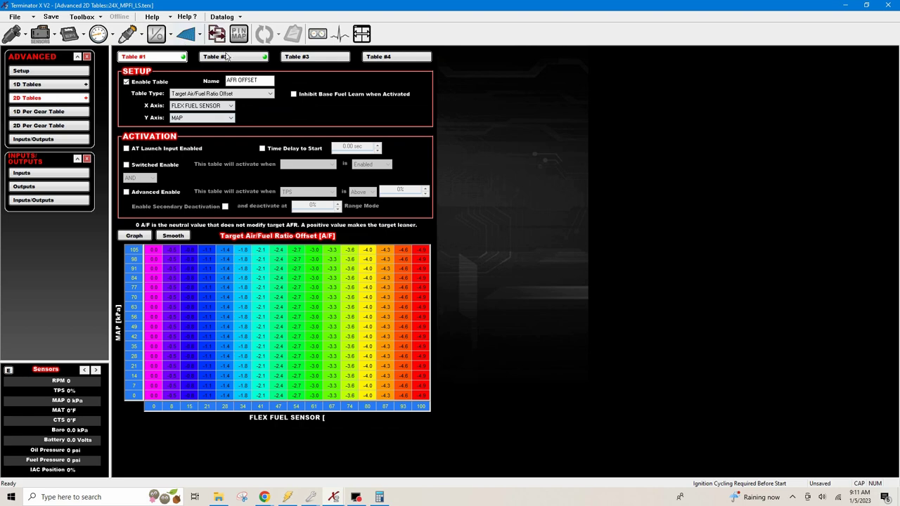
- Fill the 8% column of the FLEX FUEL FLOW table with 0.7
click(230, 57)
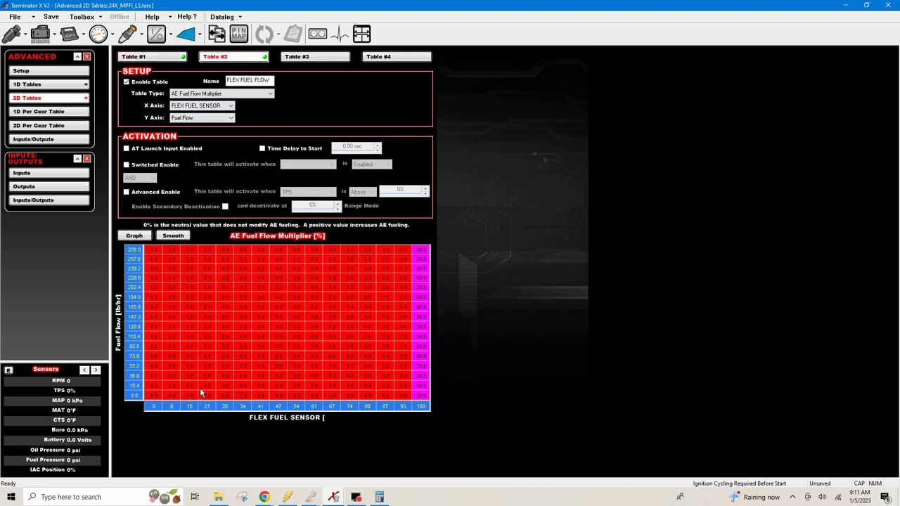
drag(171, 396, 178, 253)
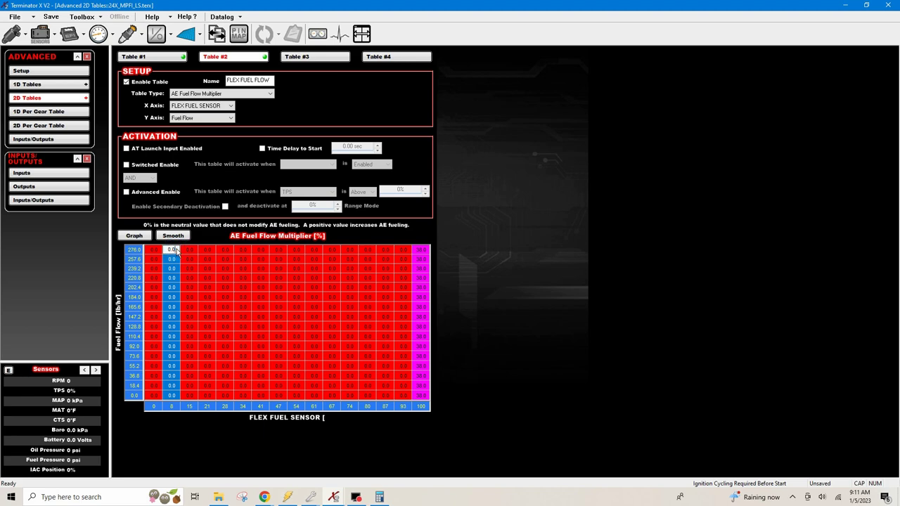
text(0.7)
key(Return)
- Interpolate each row from 0.7 at 8% to 38.0 at 100% flex with Fill Row Values
click(172, 396)
drag(175, 394, 412, 263)
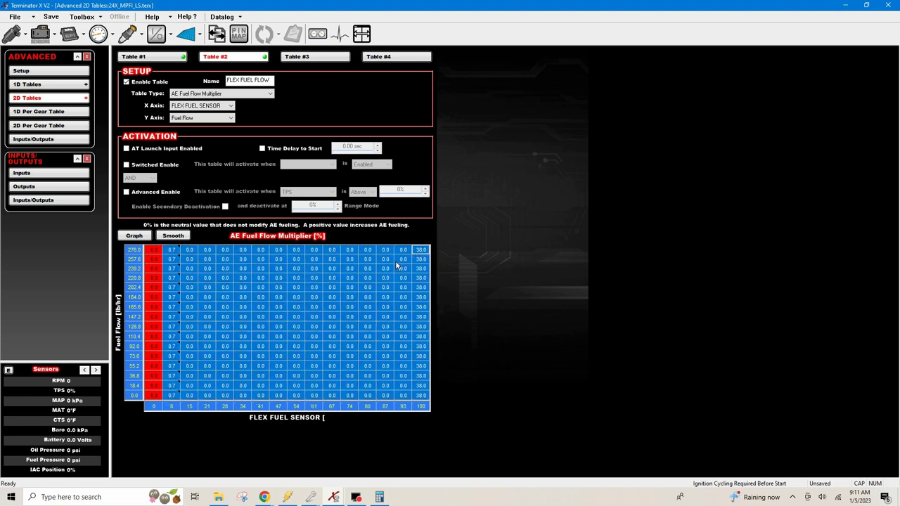
right_click(397, 266)
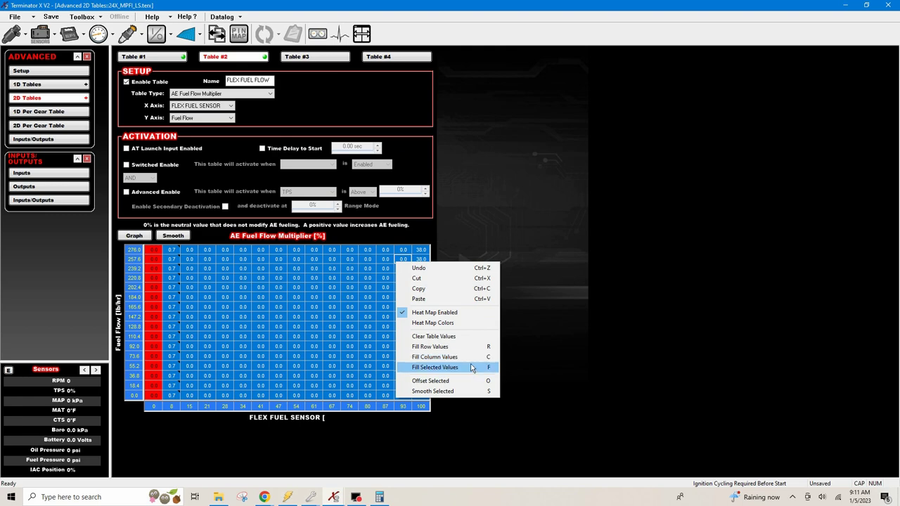
click(468, 346)
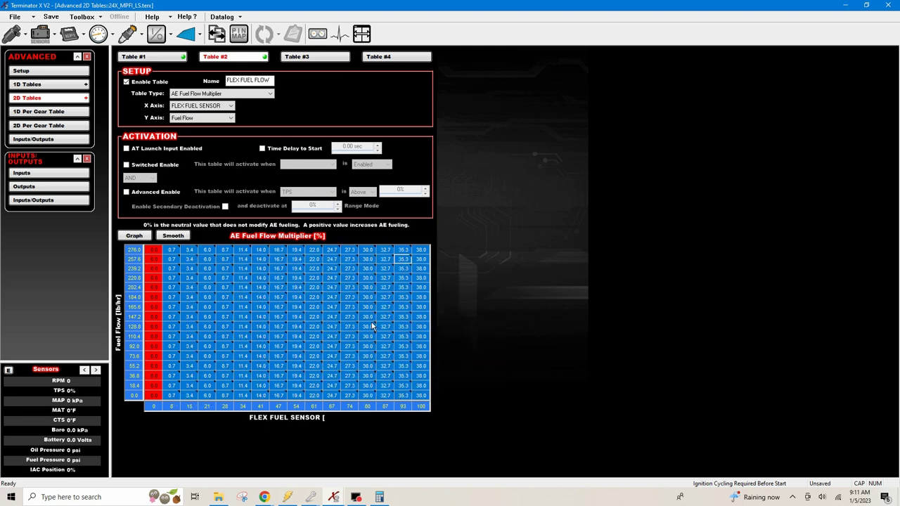
click(154, 346)
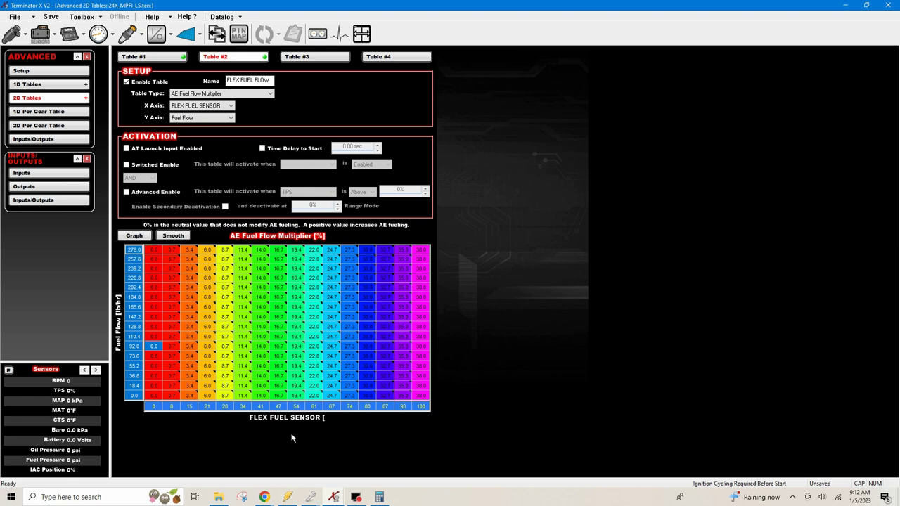
click(338, 498)
- In Base Fuel, toggle Conversion off and on and read the 7000 RPM top cell (274.514 lb/hr)
click(378, 464)
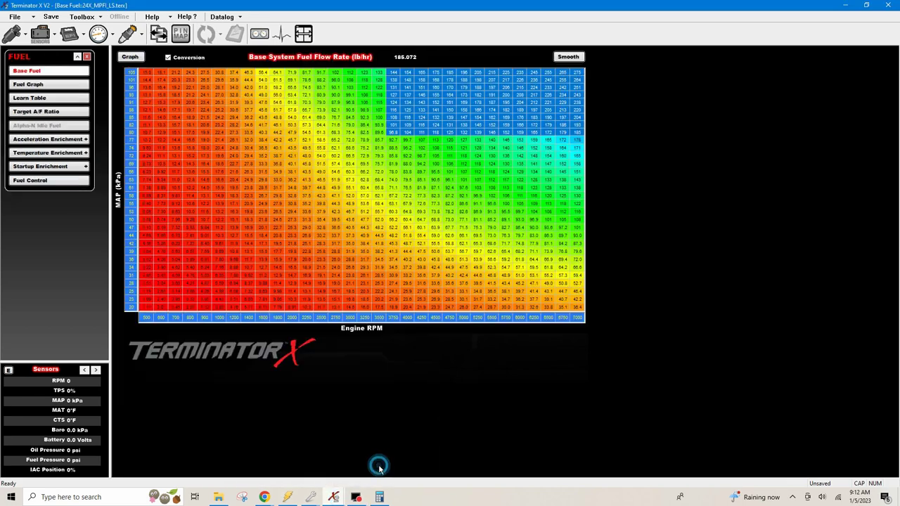
click(167, 58)
click(168, 58)
click(578, 74)
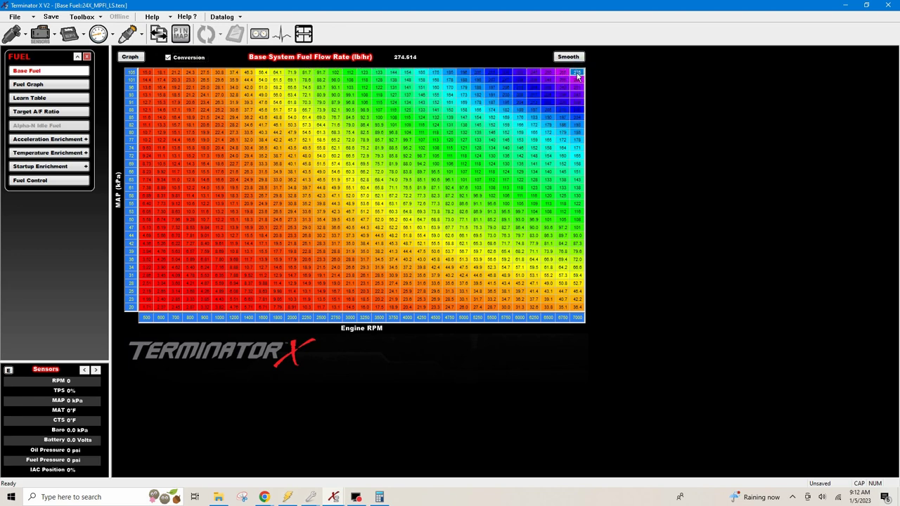
click(574, 80)
- Browse the open Terminator X windows from the taskbar, keeping Base Fuel in front
click(334, 497)
click(405, 477)
click(336, 499)
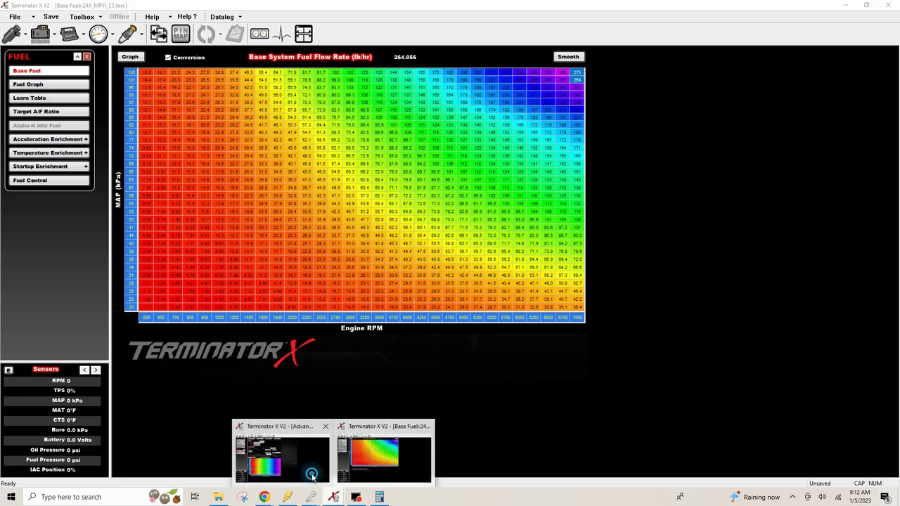
- Bring the Advanced 2D Tables window forward, showing FLEX FUEL FLOW multipliers from 0.7 to 38.0
click(311, 472)
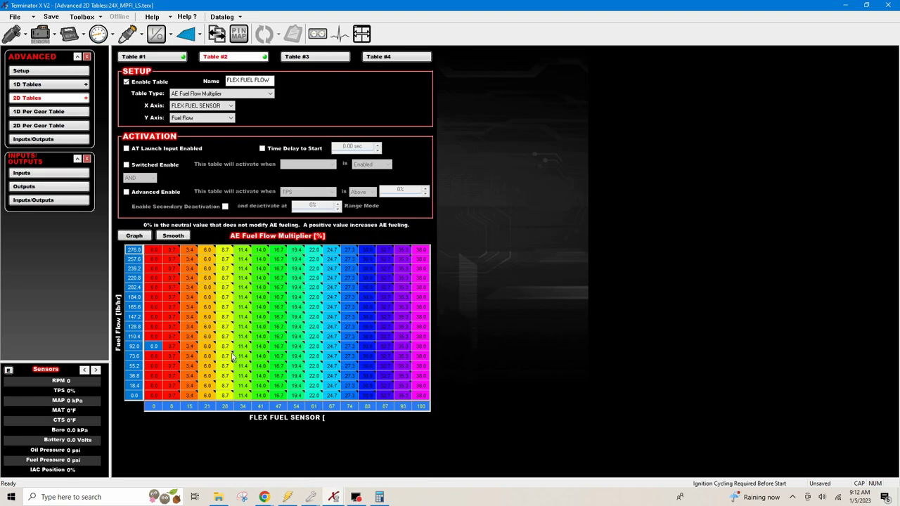